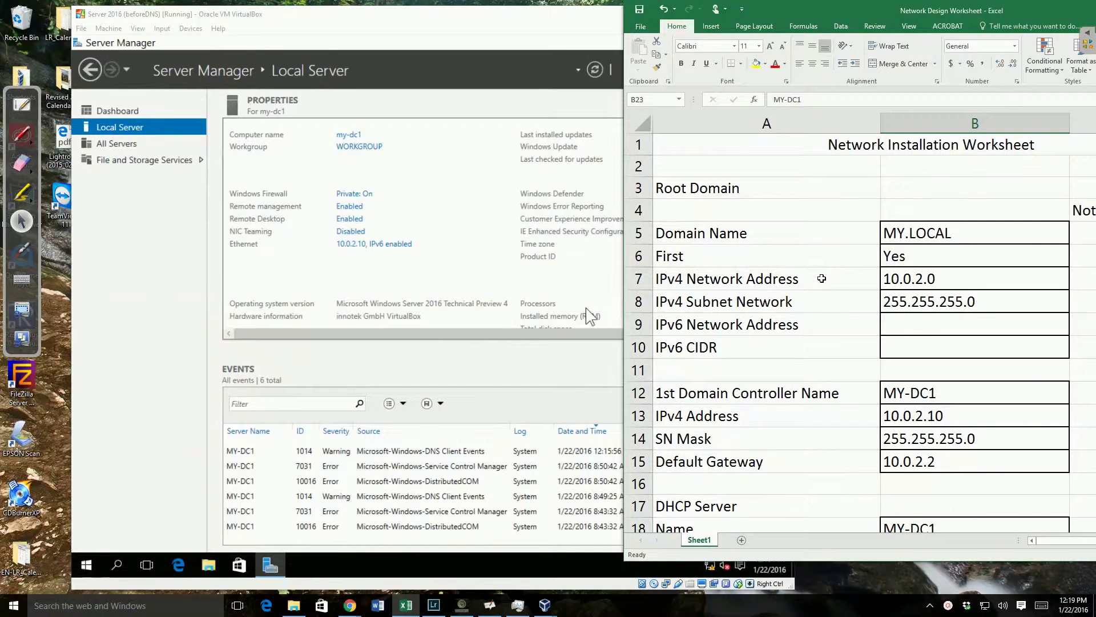
- Review the domain controller, DHCP server and DNS server entries in the network worksheet, and switch to Server Manager in the virtual machine
scroll(821, 278, "down", 1)
scroll(822, 278, "down", 1)
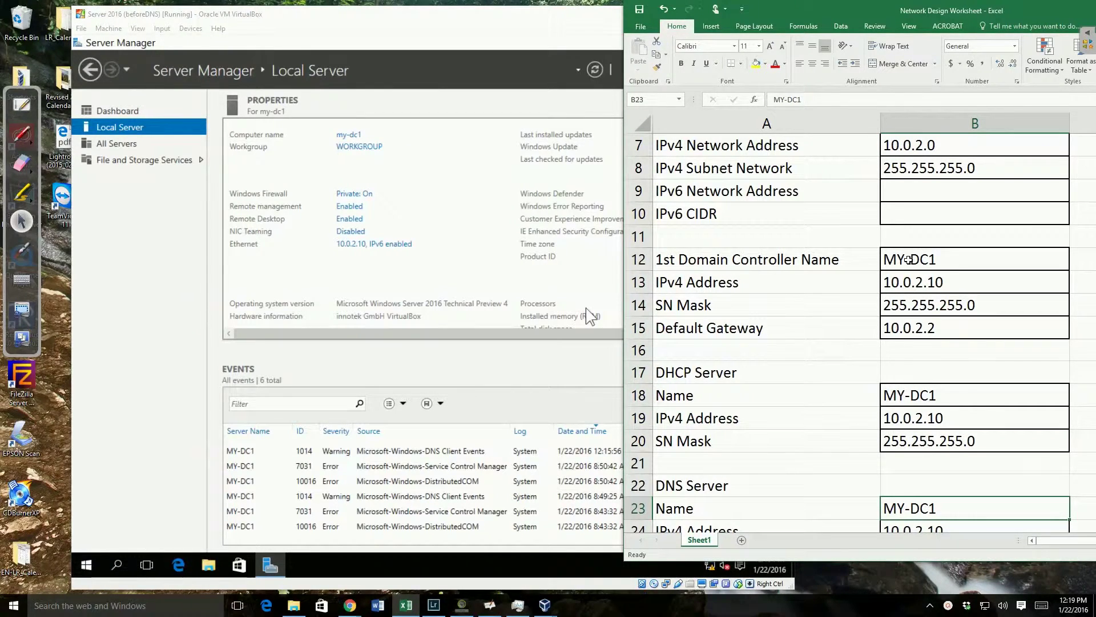
left_click(415, 144)
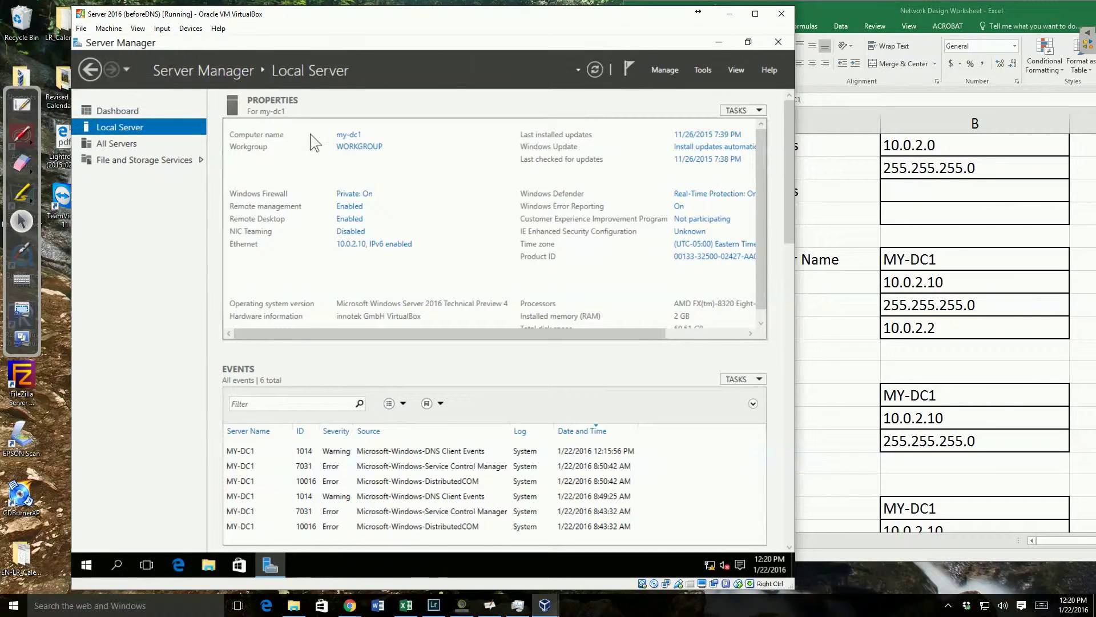
- Start the Add Roles and Features Wizard for a role-based or feature-based installation on the server my-dc1
left_click(662, 69)
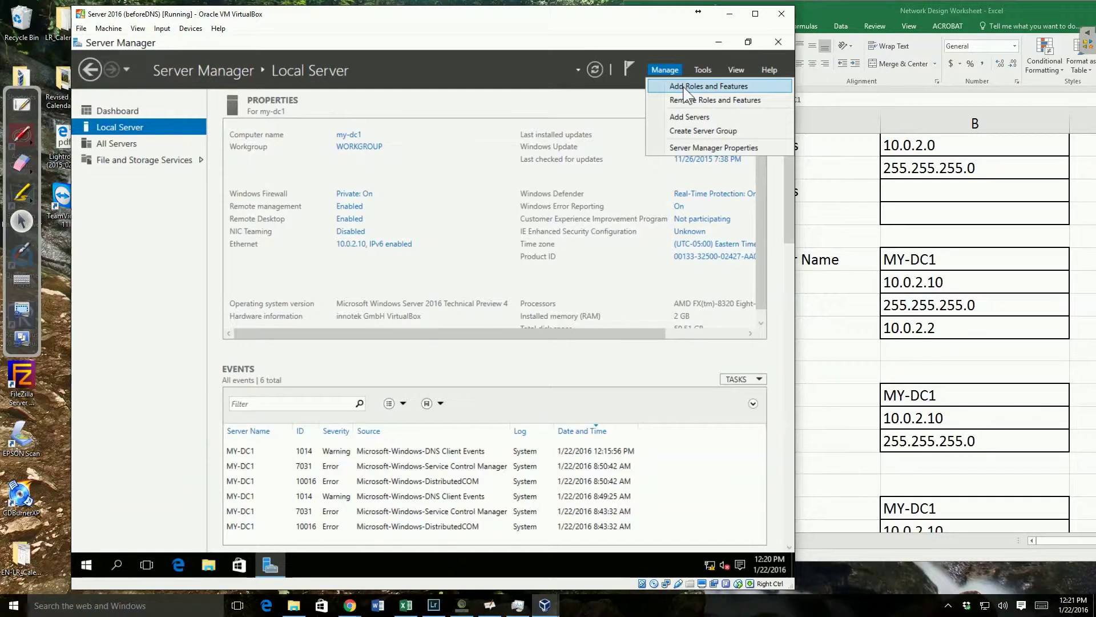
left_click(684, 90)
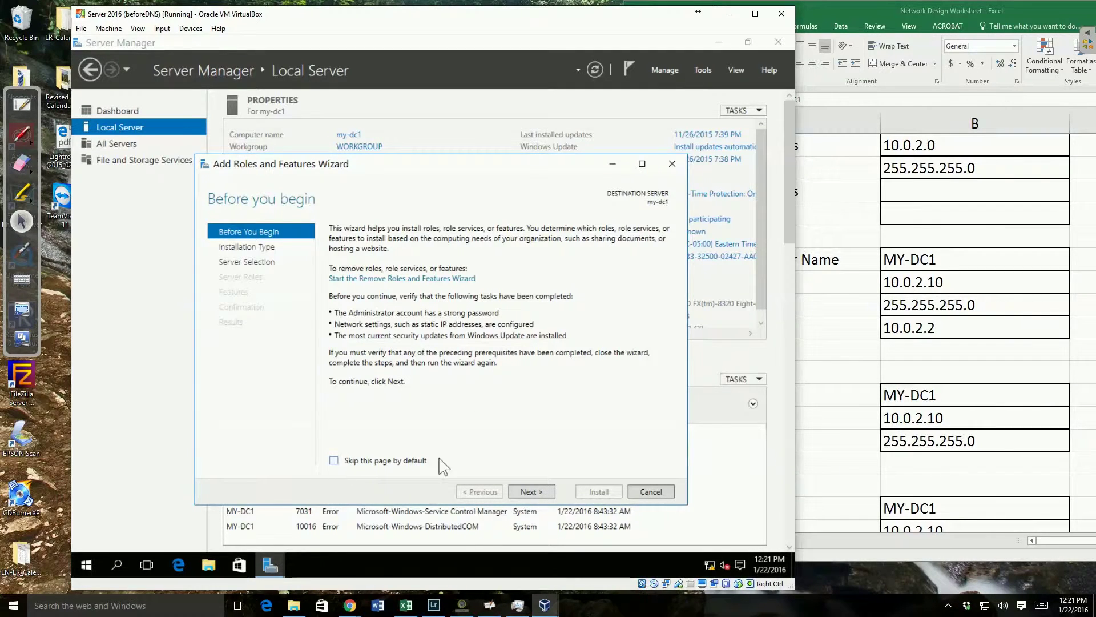
left_click(535, 491)
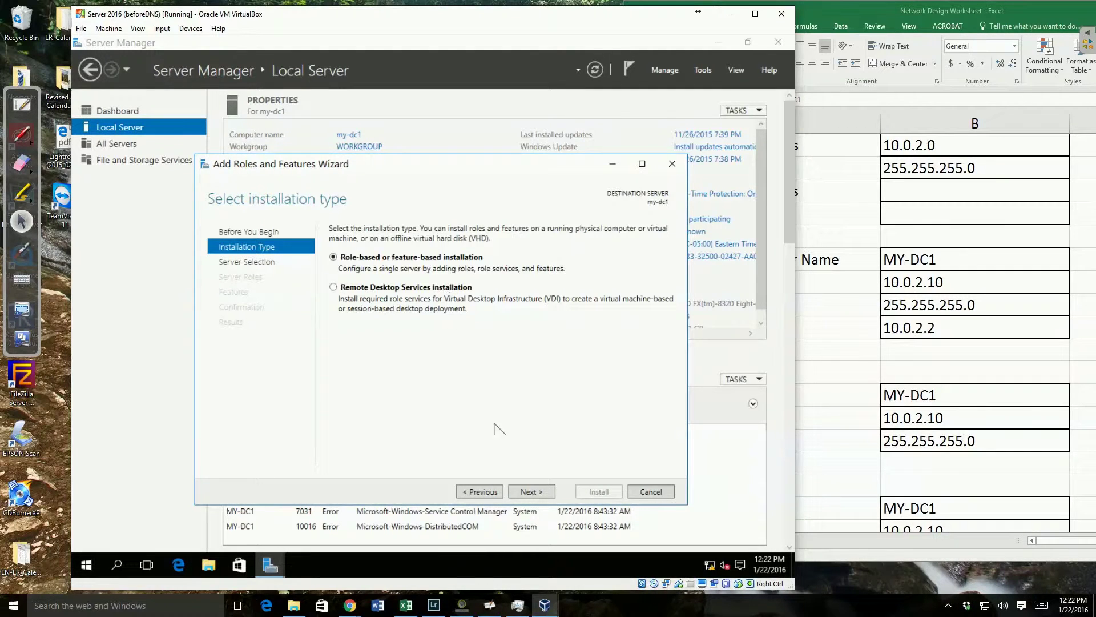
left_click(534, 494)
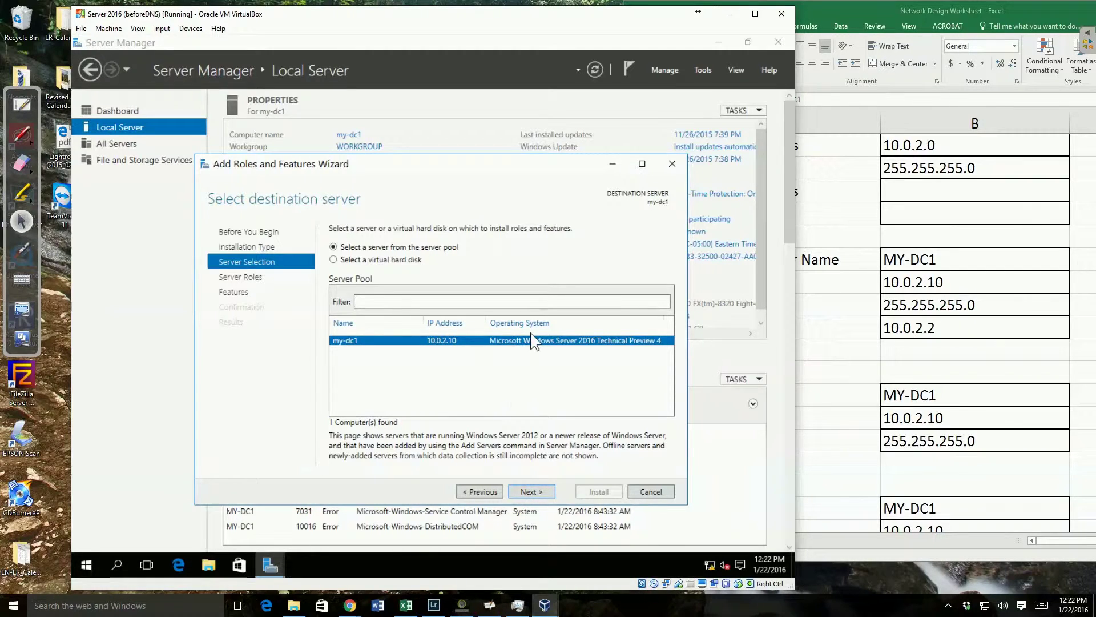
left_click(531, 492)
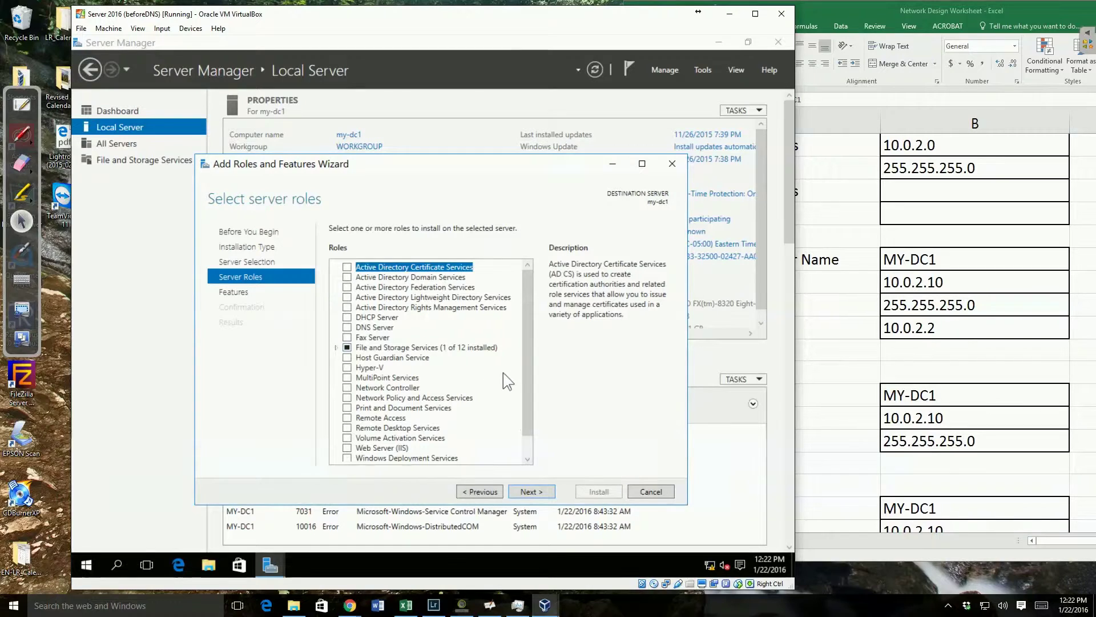
- Install the DNS Server role with its required management tools and no extra features, and close the wizard
left_click(347, 327)
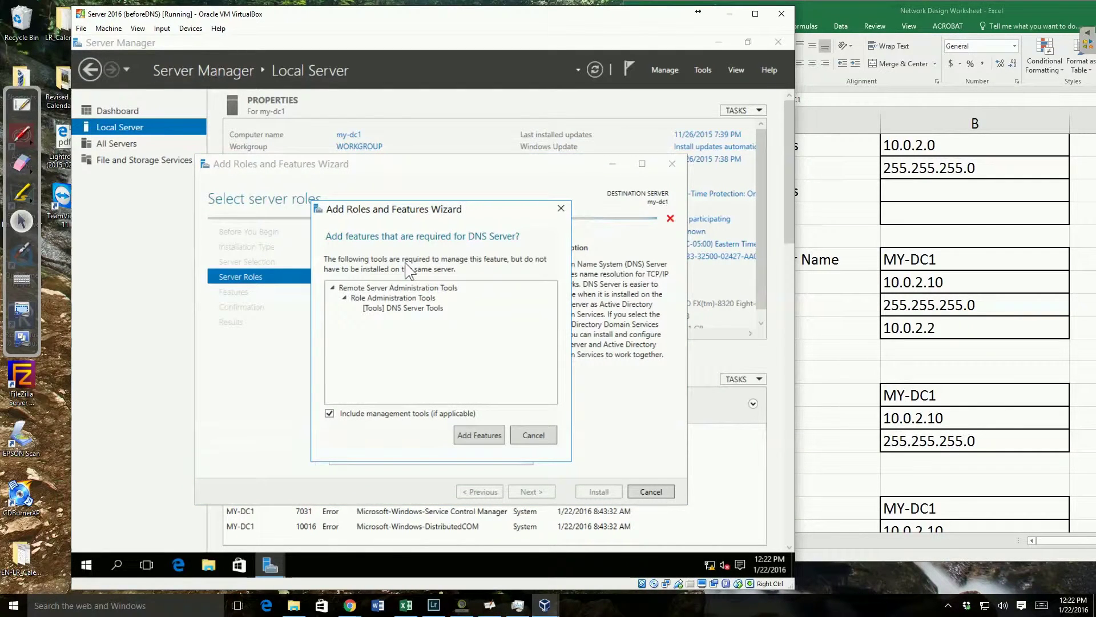
left_click(467, 432)
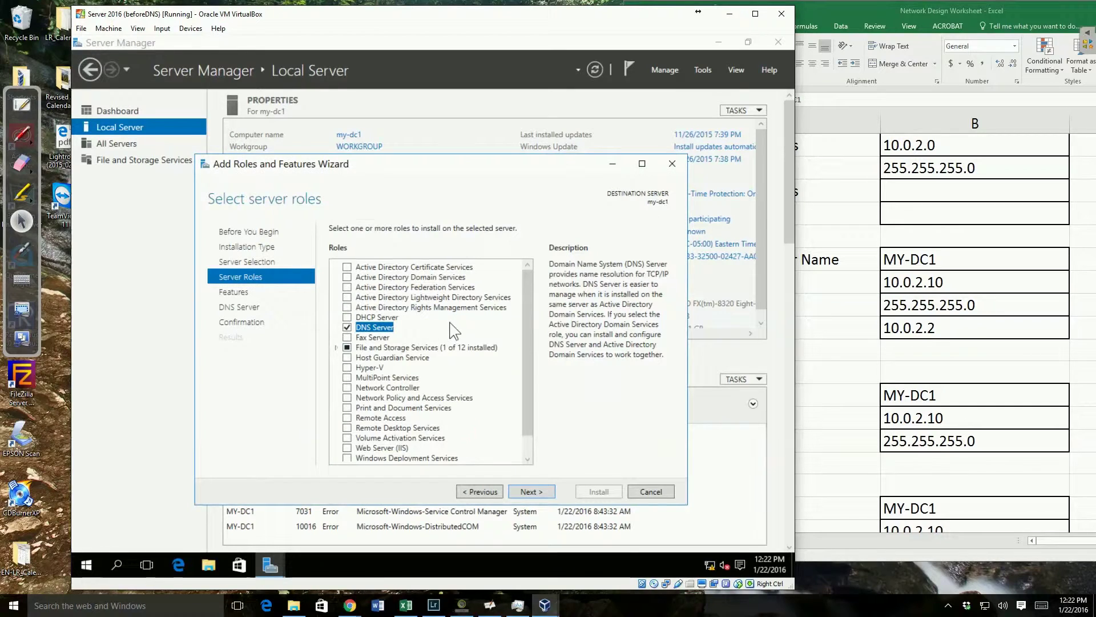
left_click(530, 491)
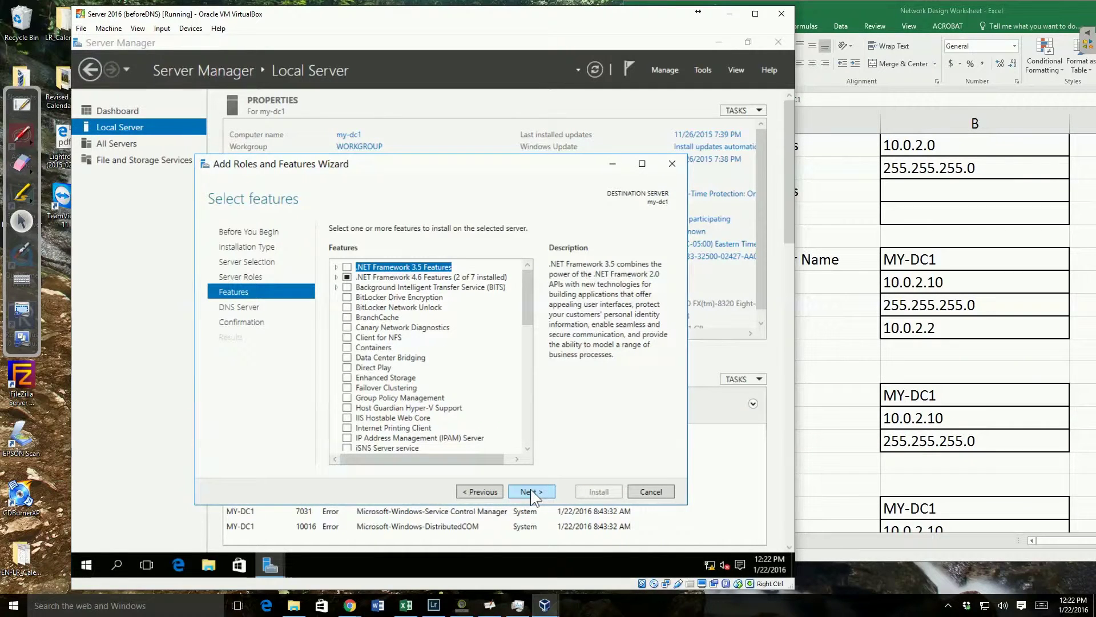
left_click(530, 491)
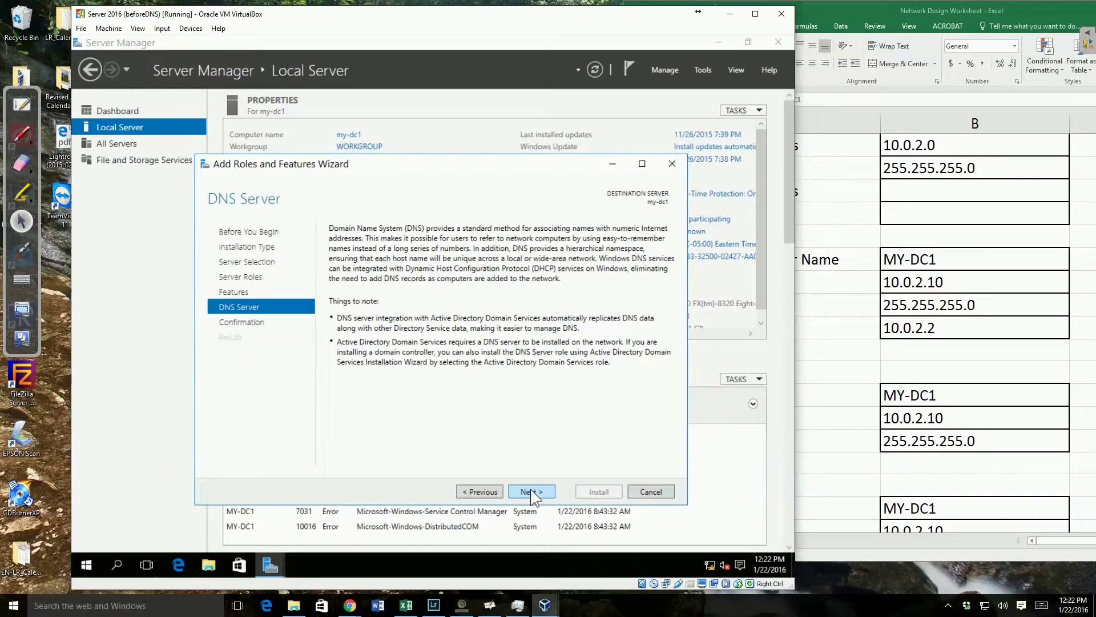
left_click(530, 490)
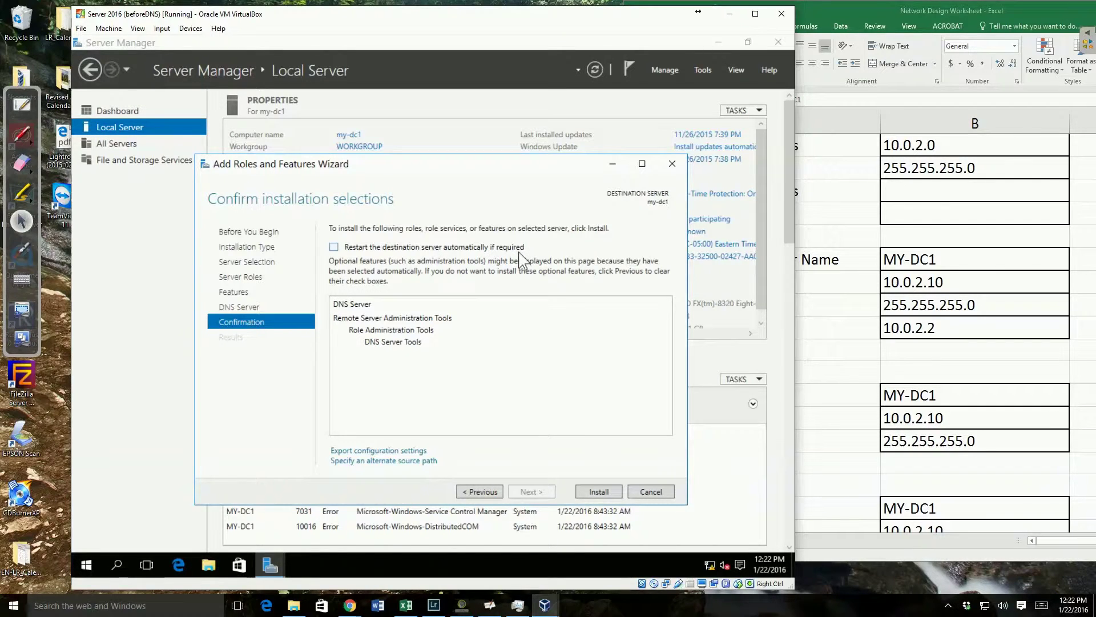
left_click(595, 491)
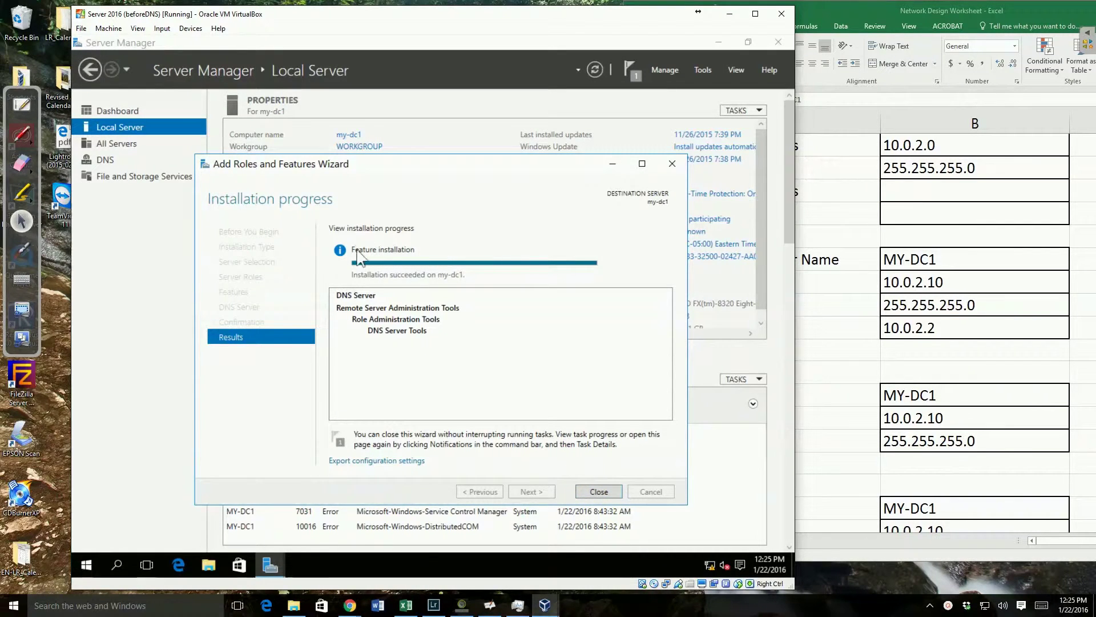
left_click(597, 492)
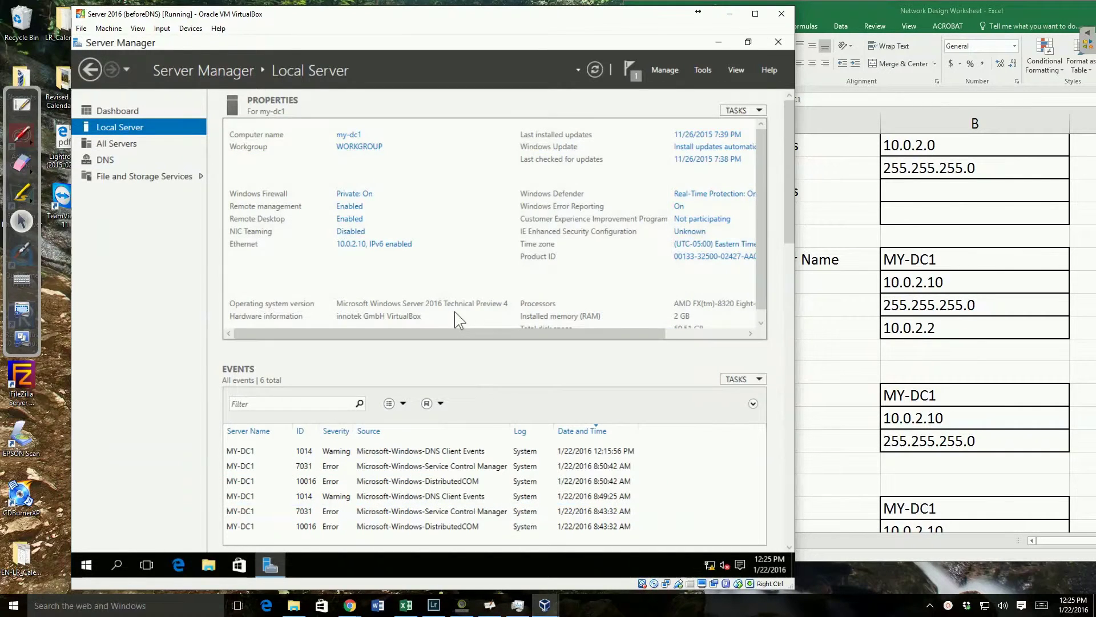
- Show the DNS server group in Server Manager and dismiss the feature installation notification
left_click(105, 162)
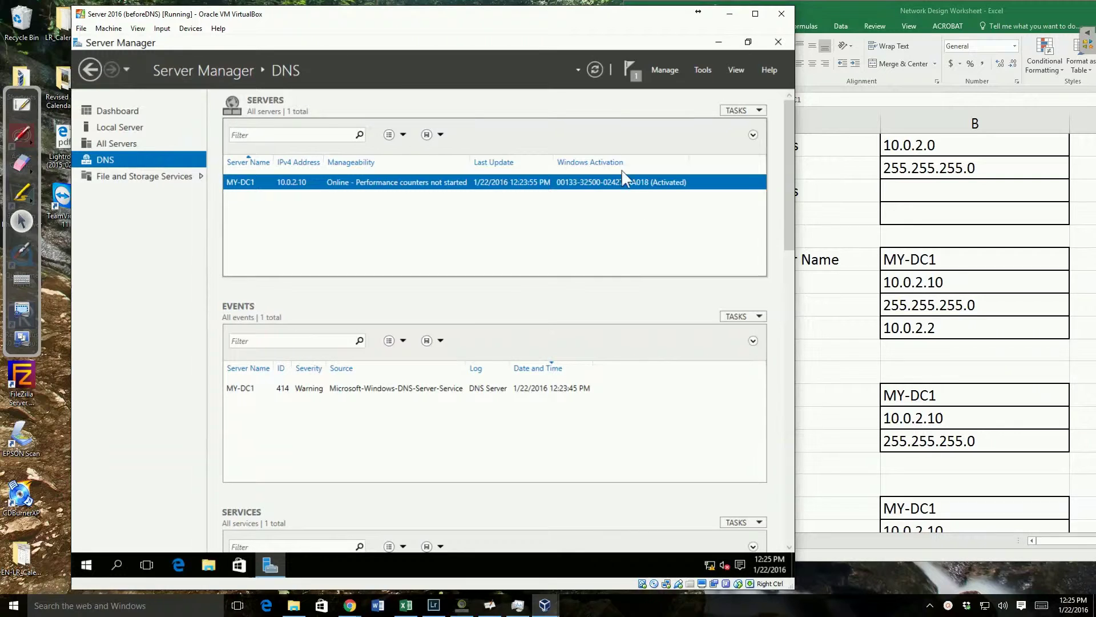
left_click(662, 70)
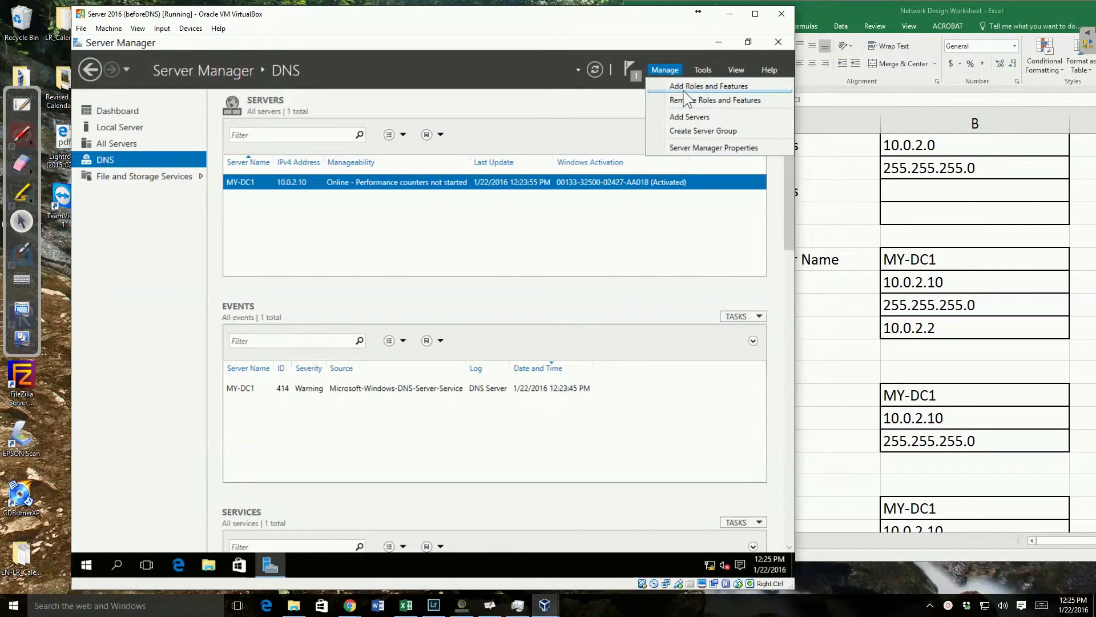
left_click(623, 93)
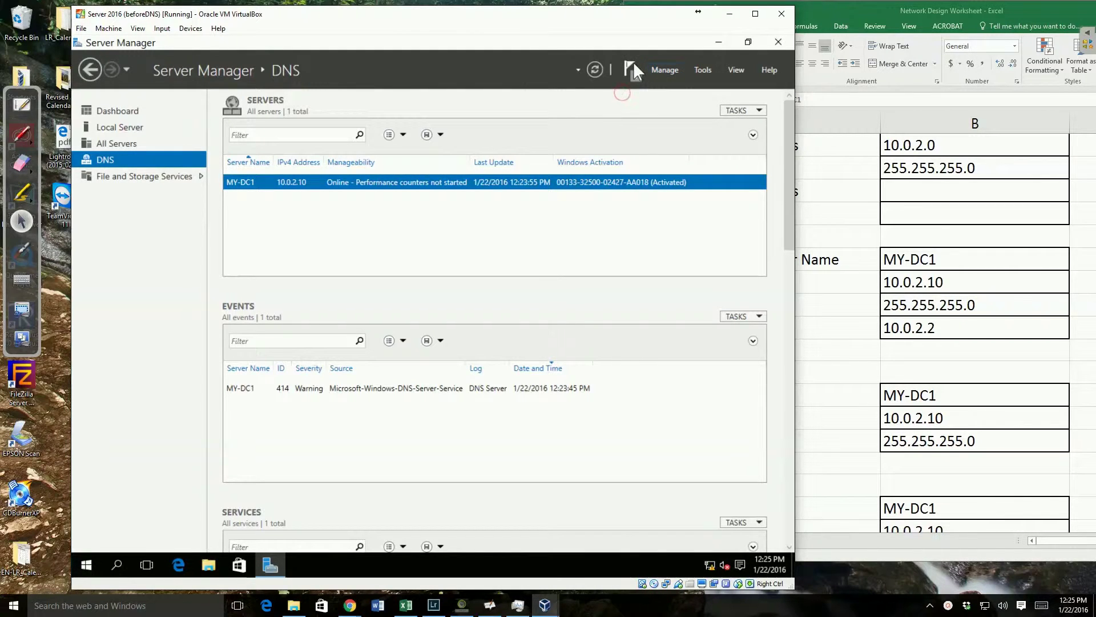
left_click(628, 69)
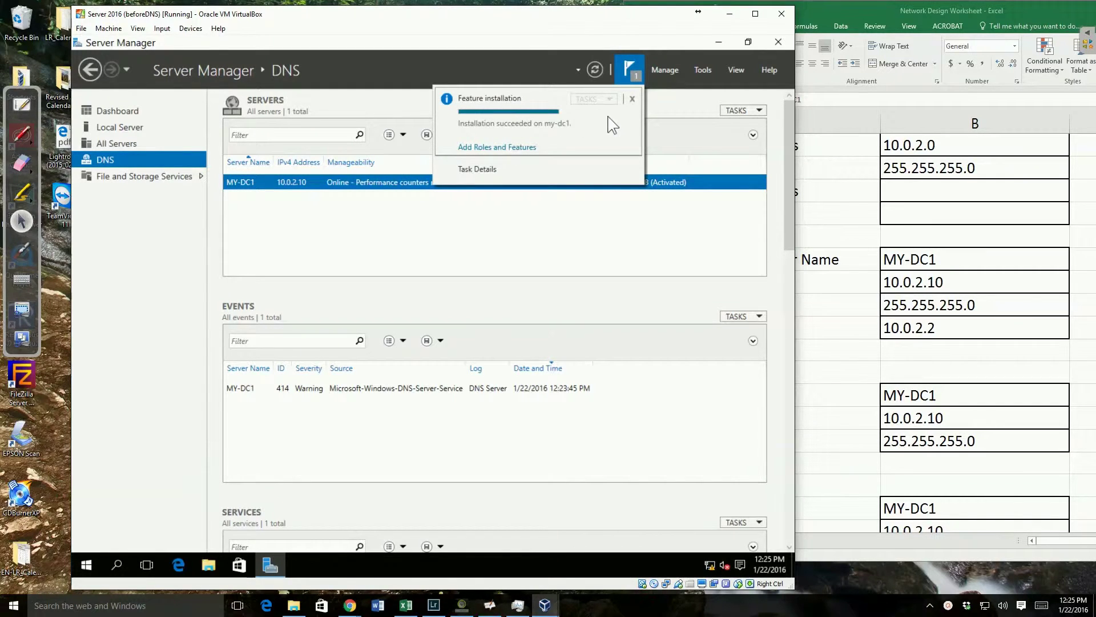
left_click(632, 99)
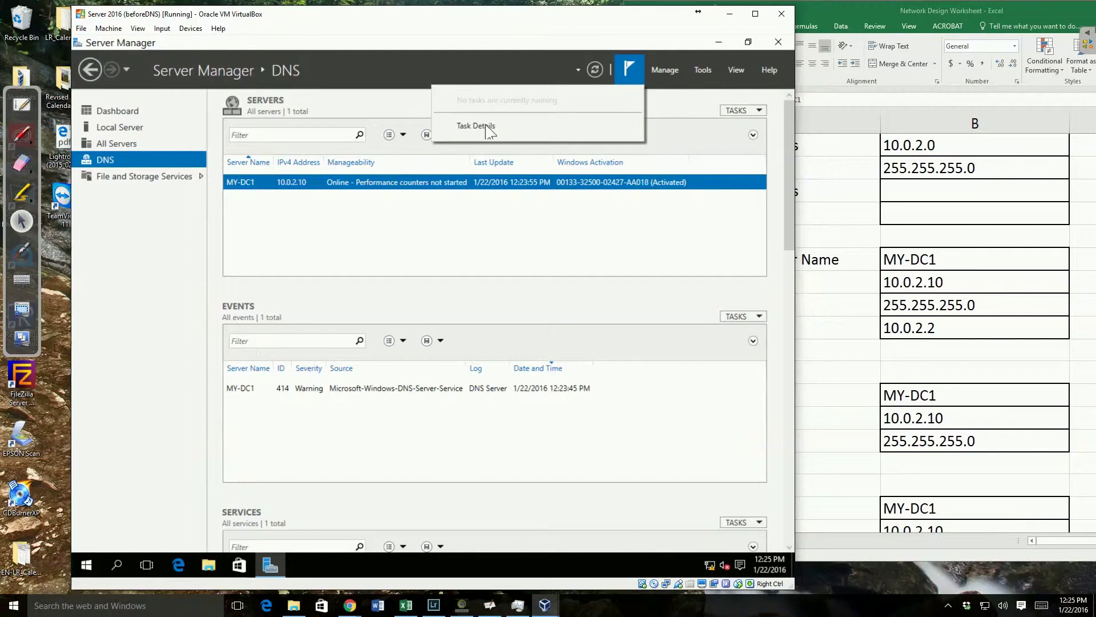
left_click(120, 165)
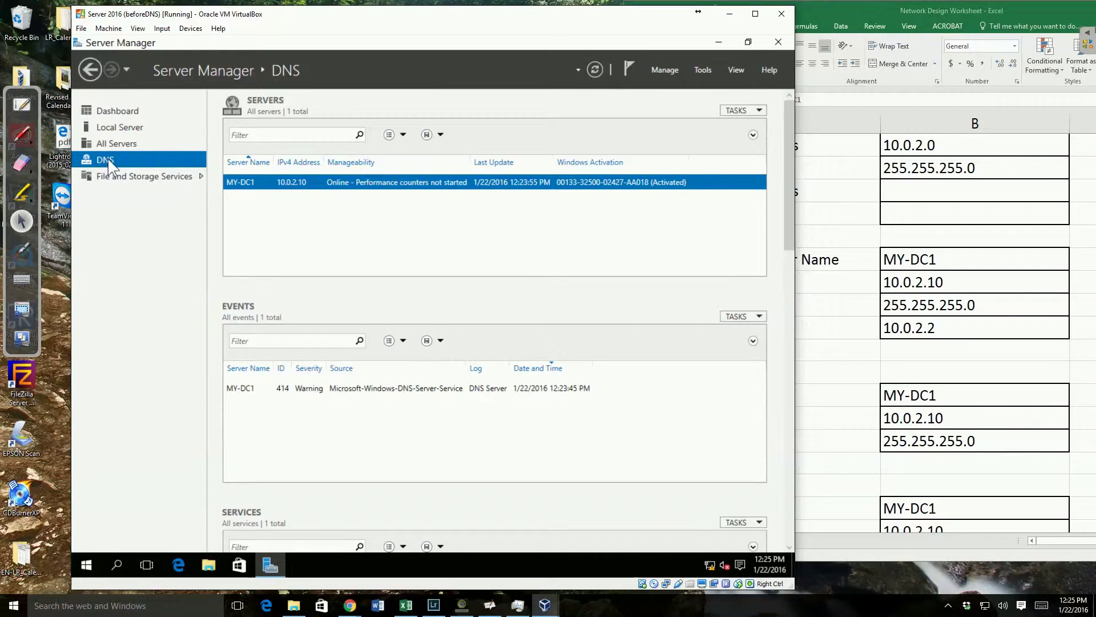
- Open DNS Manager from the server's administration tools and expand the MY-DC1 server in its tree
left_click(674, 73)
left_click(703, 71)
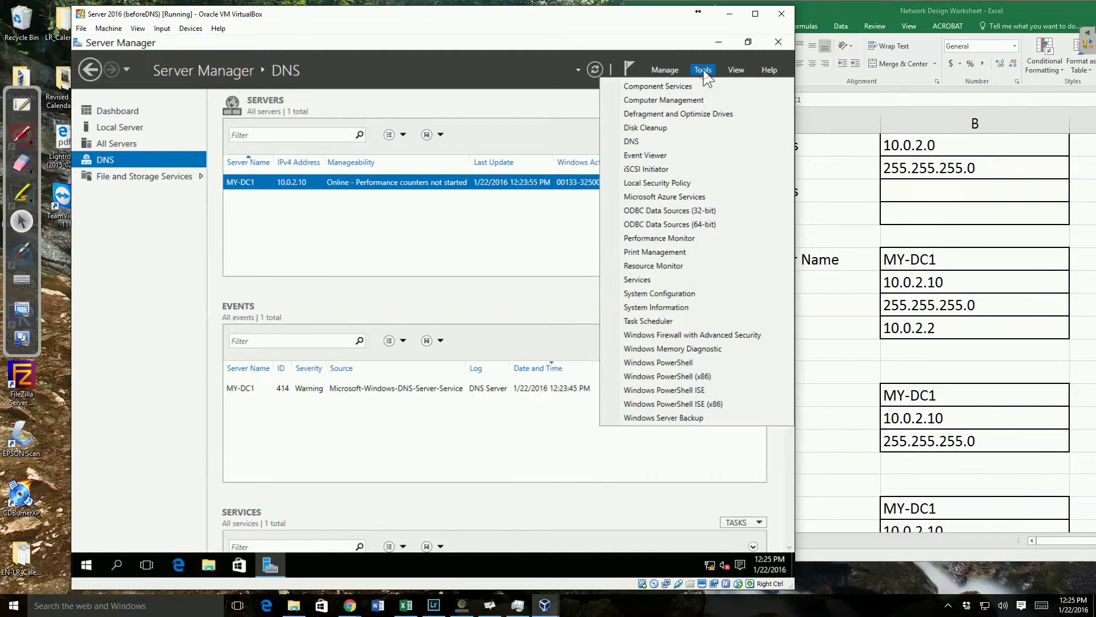
left_click(672, 145)
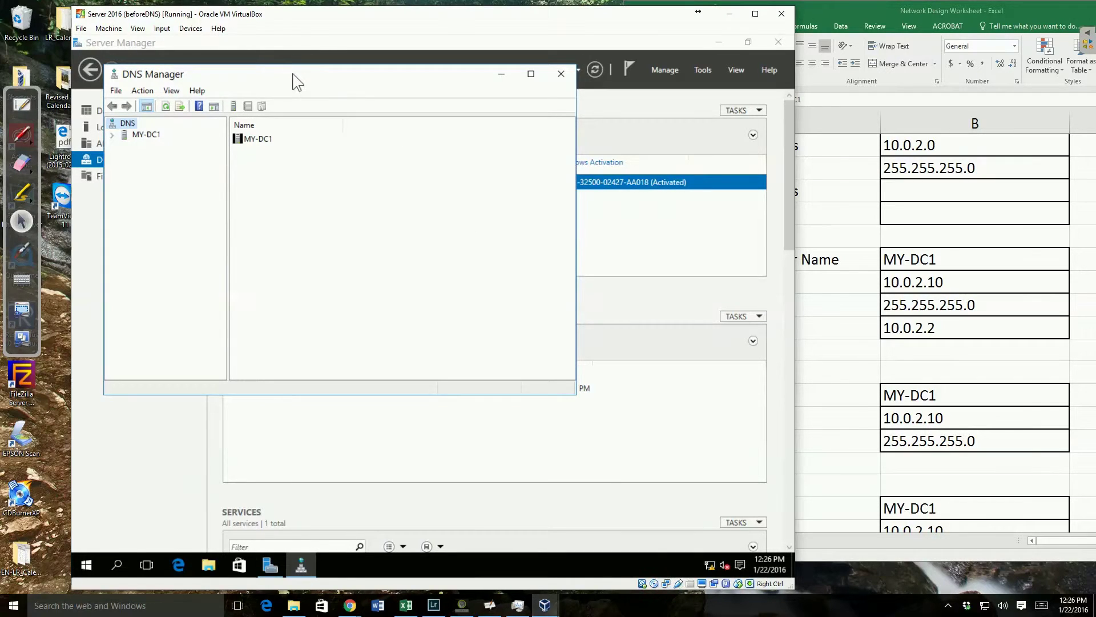
left_click_drag(297, 82, 372, 86)
left_click(201, 140)
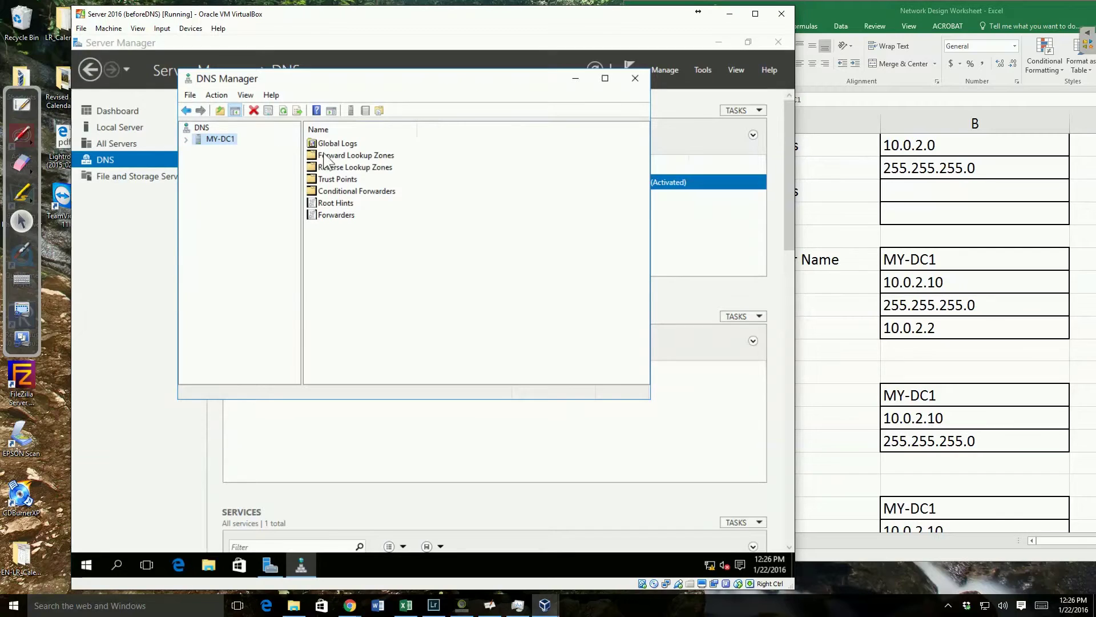
left_click(184, 139)
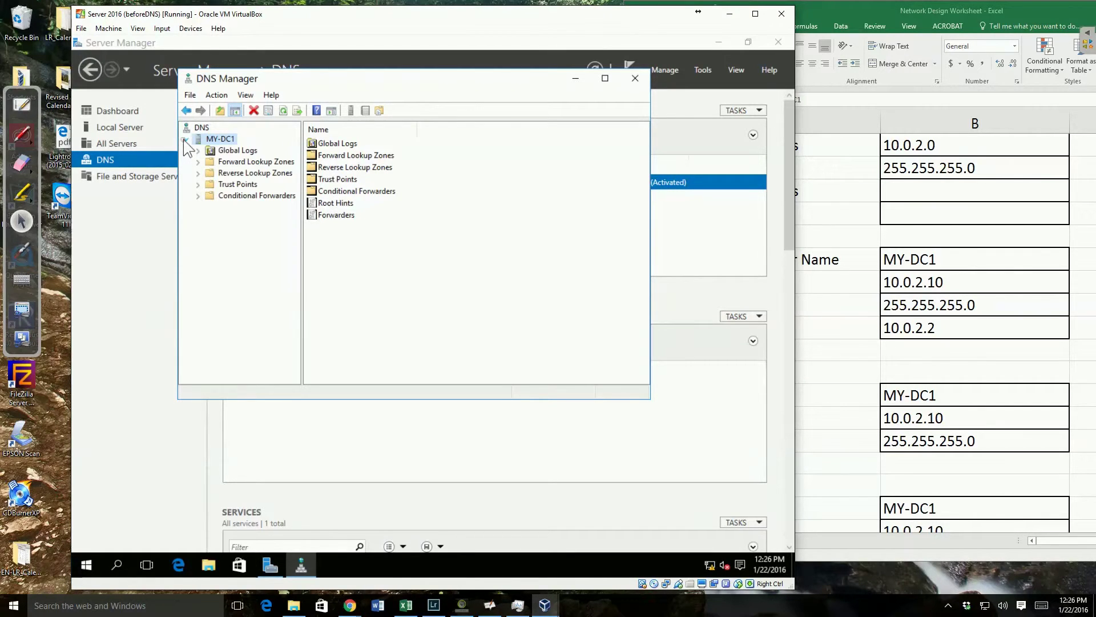
- Examine the Forward Lookup Zones, Reverse Lookup Zones and Global Logs folders under MY-DC1
left_click(235, 162)
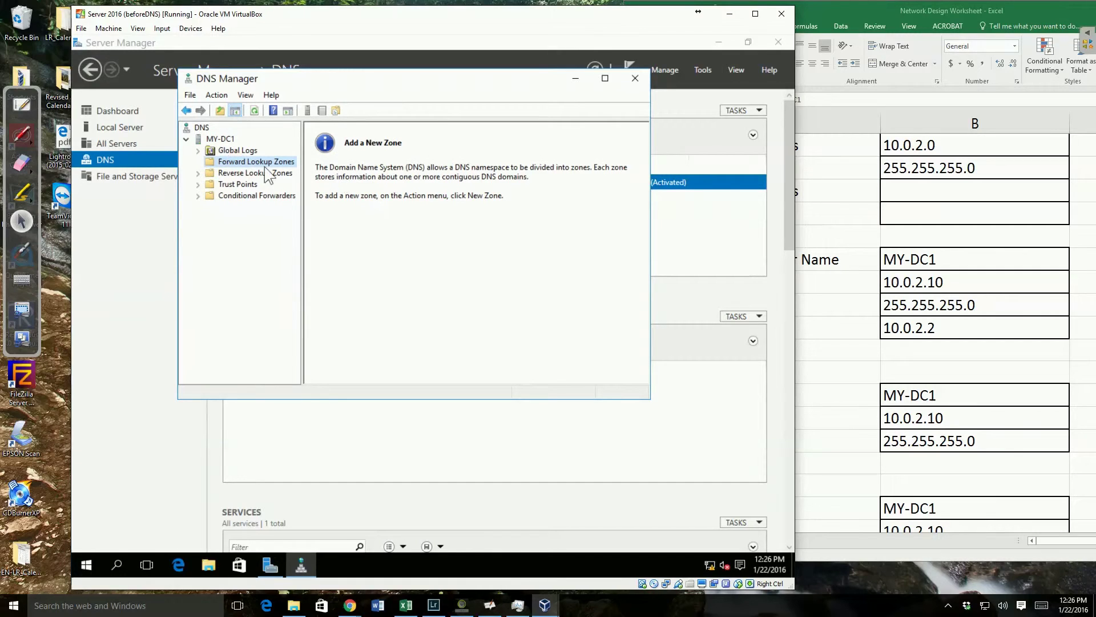
left_click(246, 173)
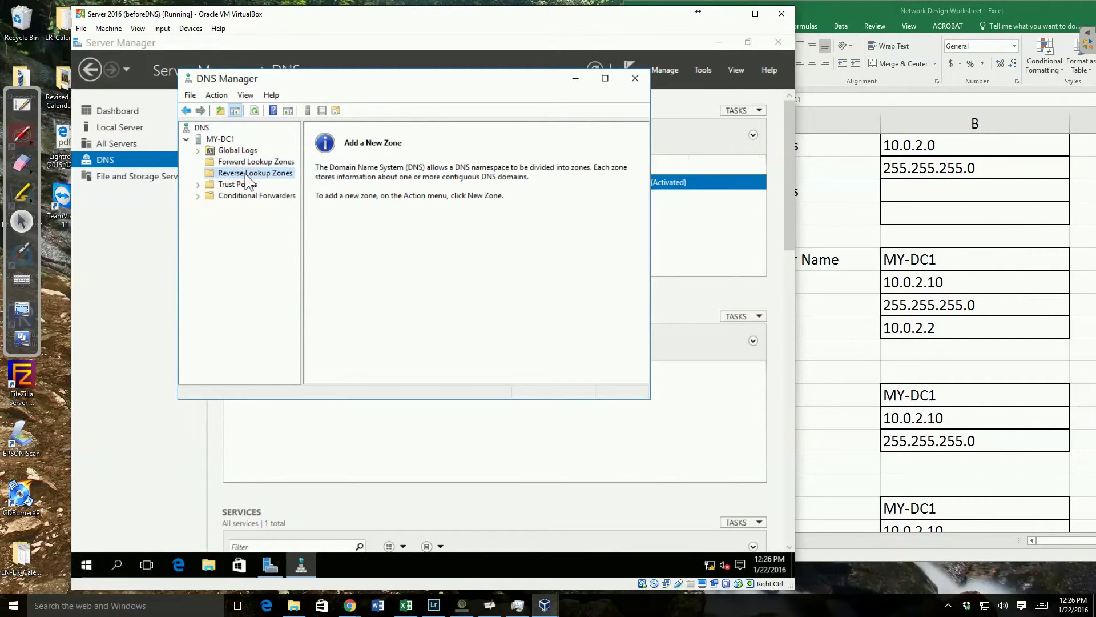
left_click(242, 163)
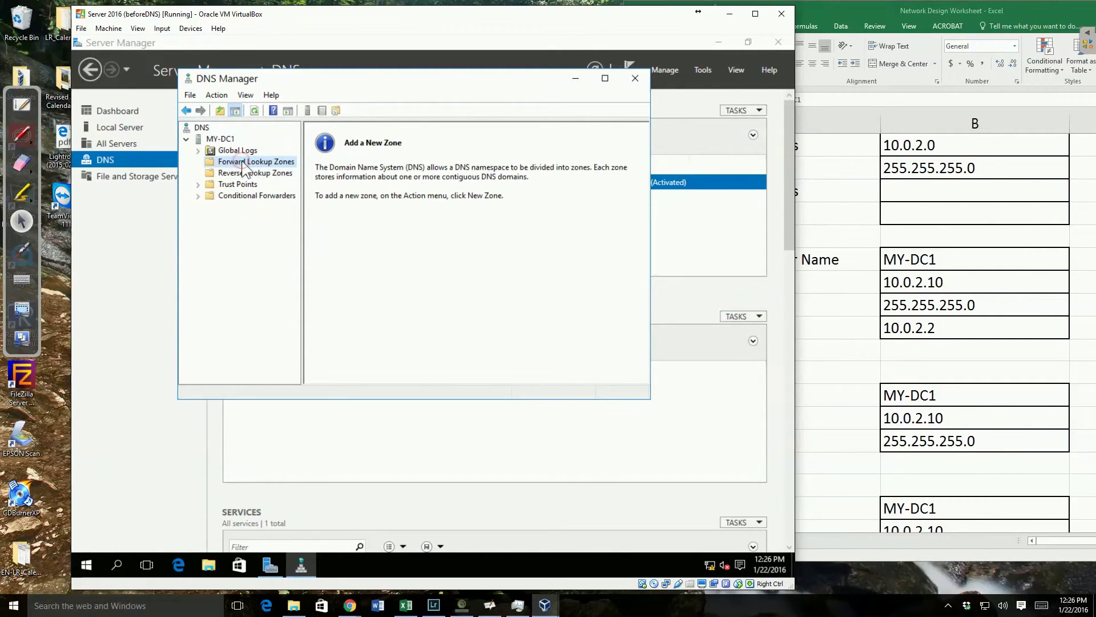
left_click(242, 150)
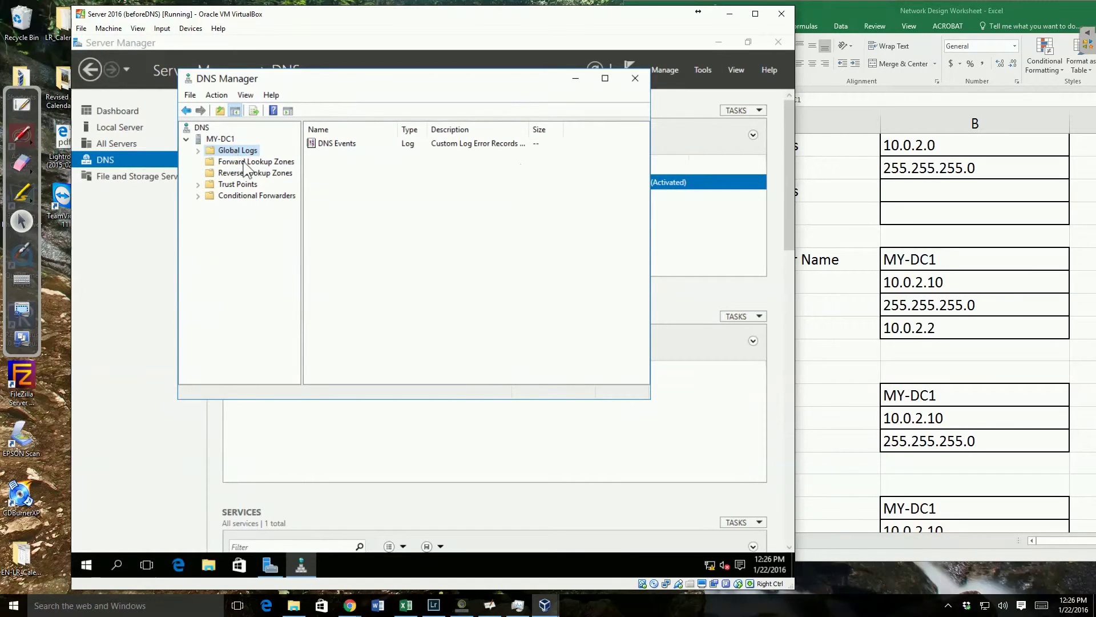
left_click(244, 162)
left_click(246, 174)
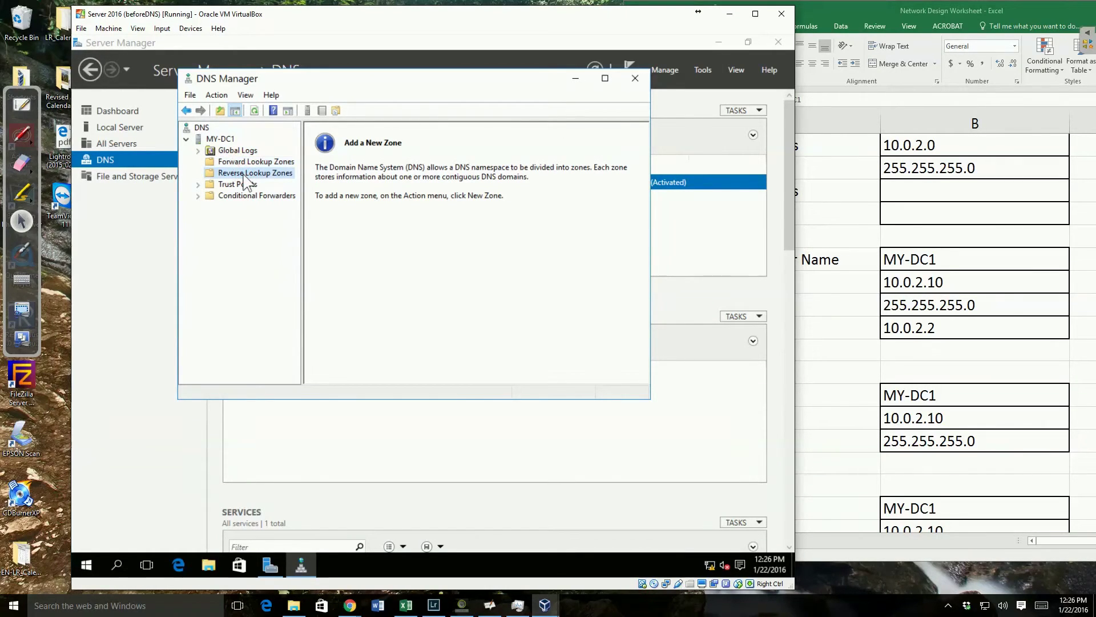